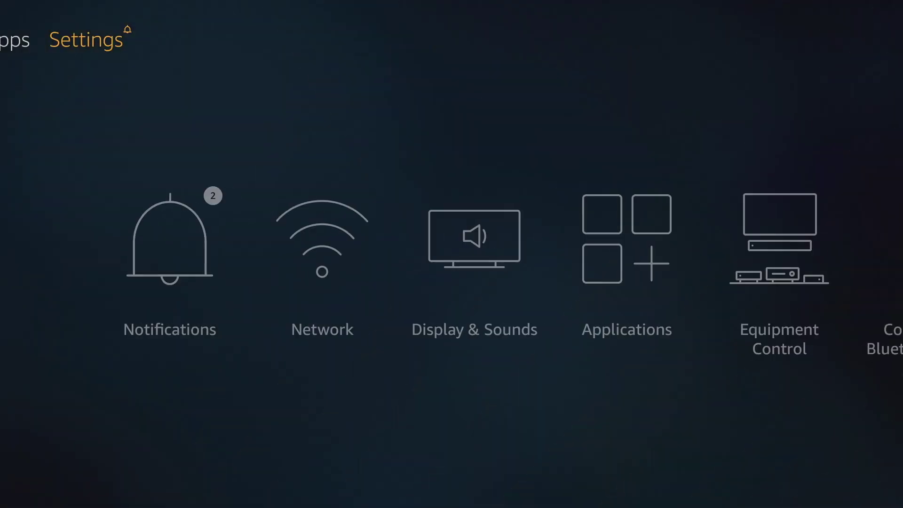
Open the Developer Options in the My Fire TV settings
{"action": "key", "text": "Down"}
{"action": "key", "text": "Right"}
{"action": "key", "text": "Right"}
{"action": "key", "text": "Right"}
{"action": "key", "text": "Right"}
{"action": "key", "text": "Right"}
{"action": "key", "text": "Right"}
{"action": "key", "text": "Right"}
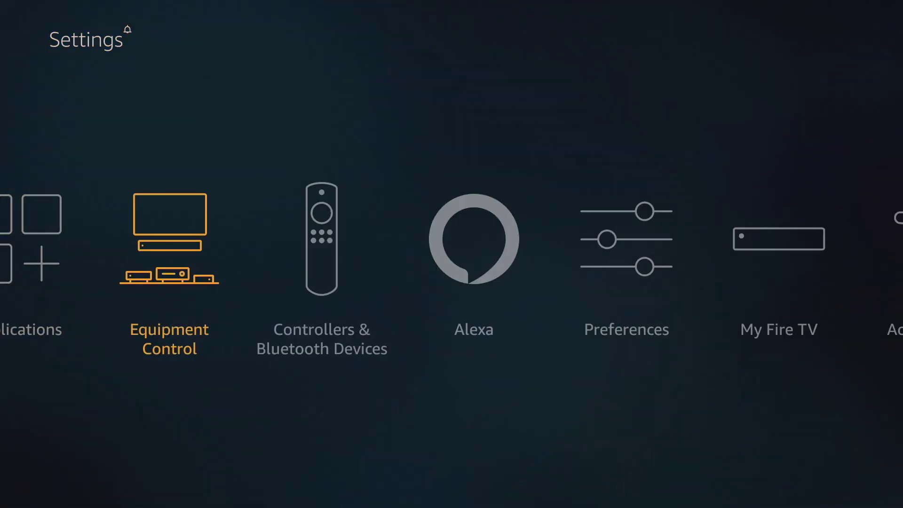
{"action": "key", "text": "Right"}
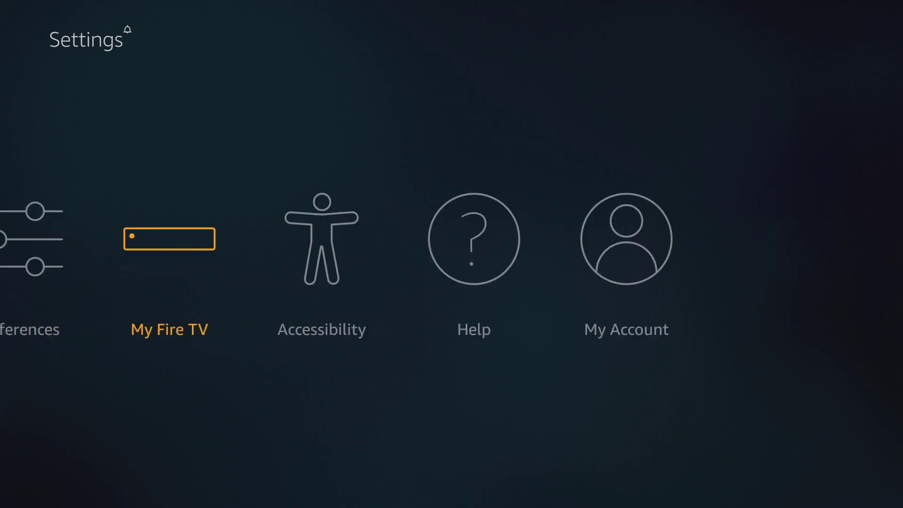
{"action": "key", "text": "Return"}
{"action": "key", "text": "Down"}
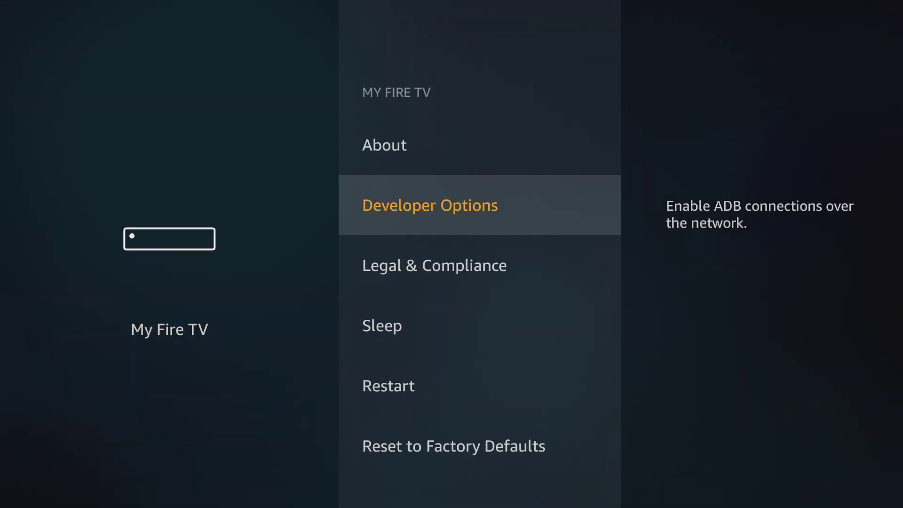
{"action": "key", "text": "Return"}
Turn on Apps from Unknown Sources in the Developer Options and accept the risk warning
{"action": "key", "text": "Down"}
{"action": "key", "text": "Return"}
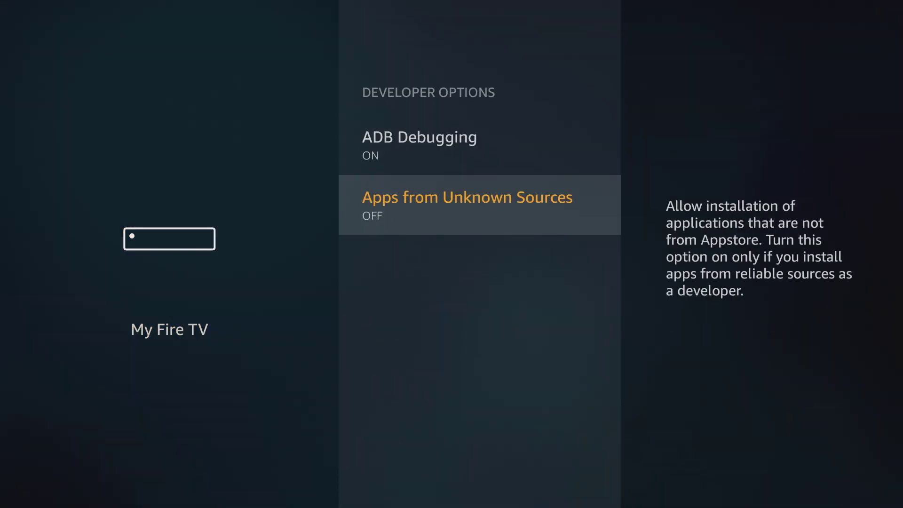
{"action": "key", "text": "Escape"}
{"action": "key", "text": "Return"}
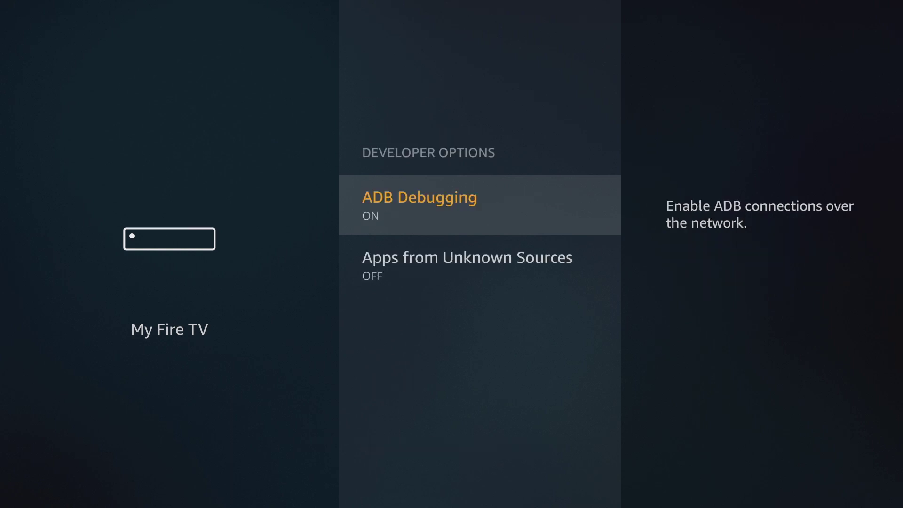
{"action": "key", "text": "Down"}
{"action": "key", "text": "Return"}
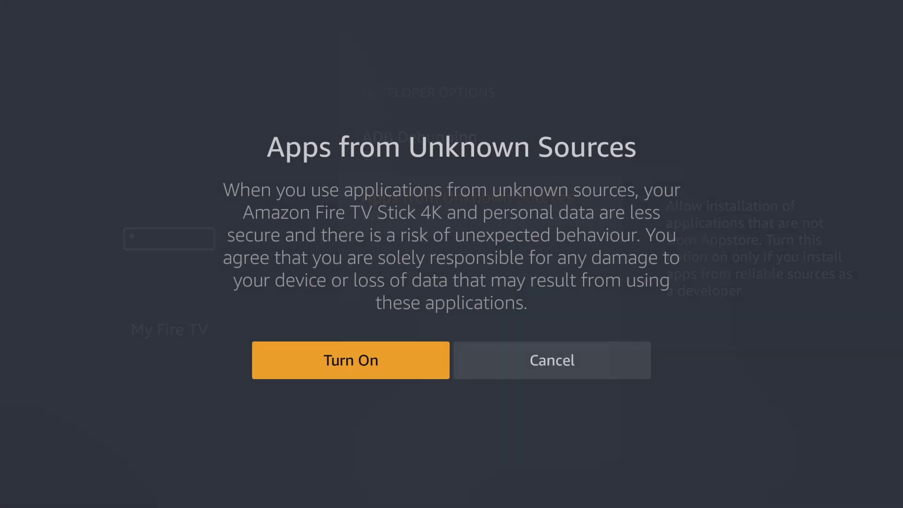
{"action": "key", "text": "Return"}
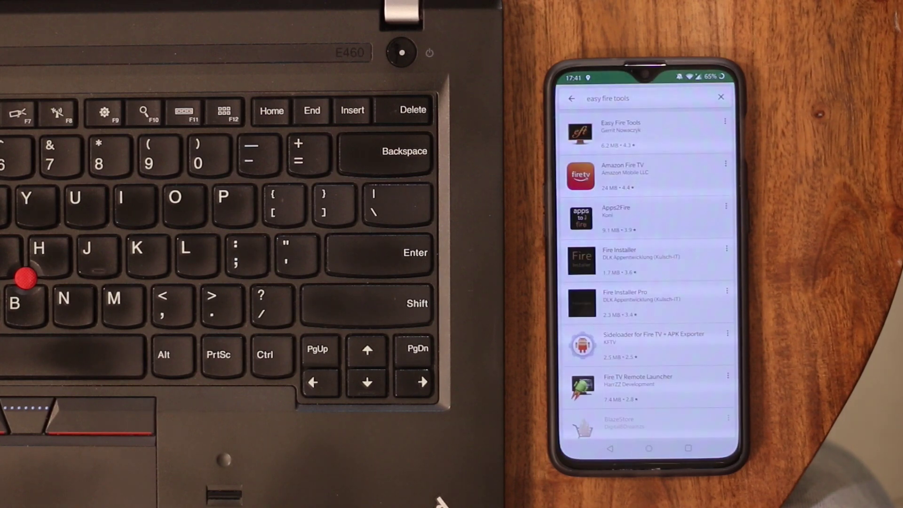
On the phone, launch Easy Fire Tools from its store listing and connect it to the discovered Firestick
{"action": "left_click", "coordinate": [696, 129]}
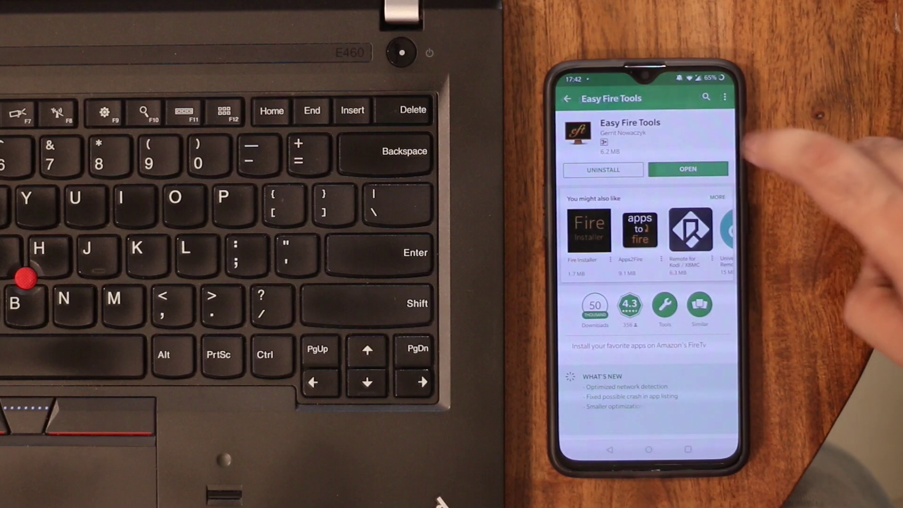
{"action": "left_click", "coordinate": [687, 169]}
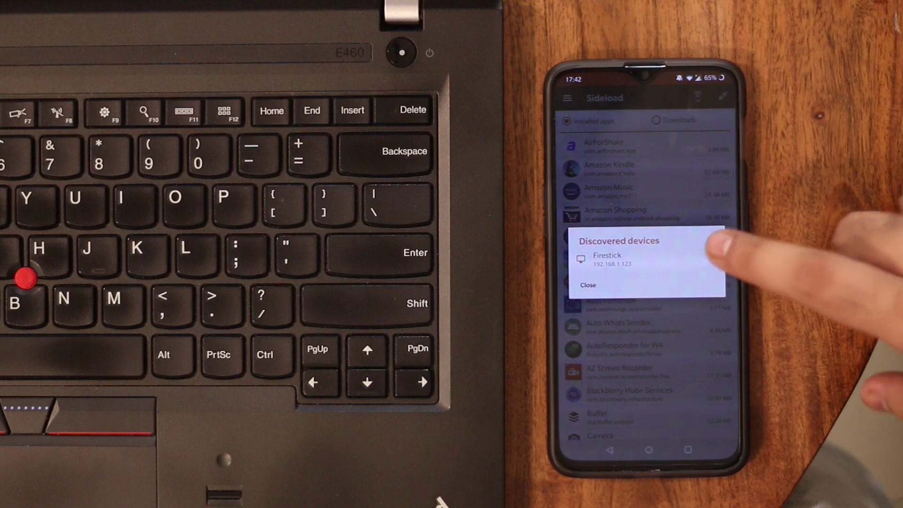
{"action": "left_click", "coordinate": [687, 258]}
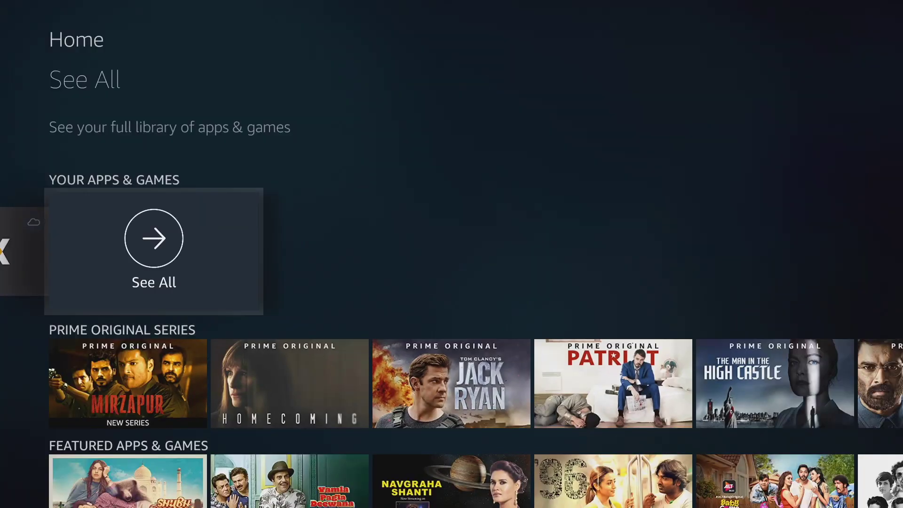
Open the full library of apps and games on the Fire TV and launch the Smart DNS Proxy app
{"action": "key", "text": "Return"}
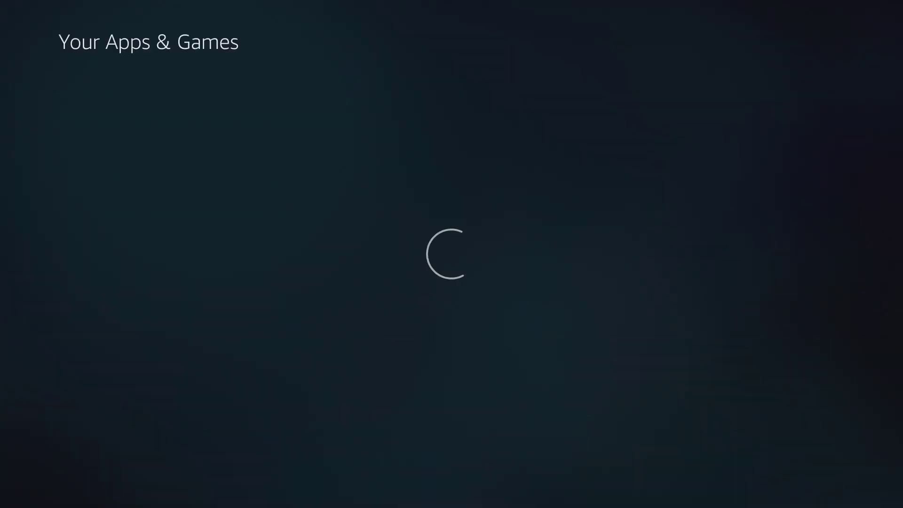
{"action": "key", "text": "Left"}
{"action": "key", "text": "Left"}
{"action": "key", "text": "Left"}
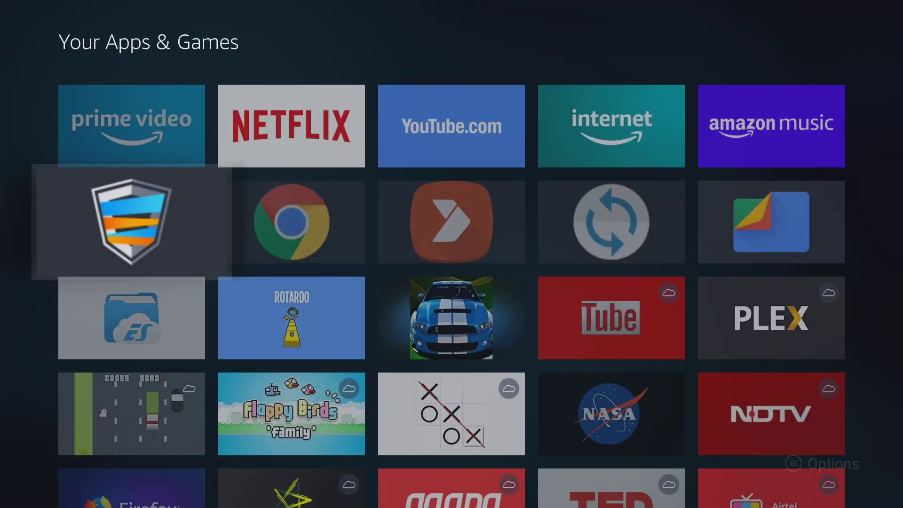
{"action": "key", "text": "Return"}
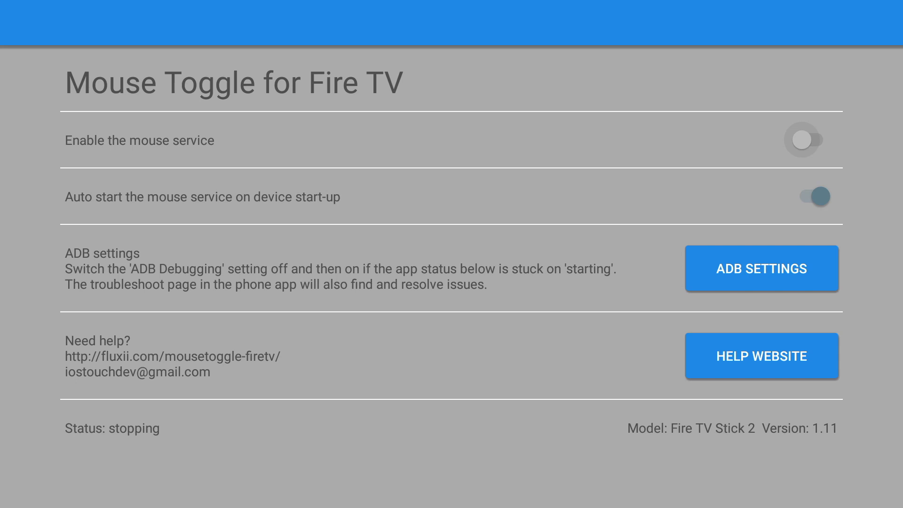
Enable the mouse service in Mouse Toggle for Fire TV
{"action": "left_click", "coordinate": [802, 140]}
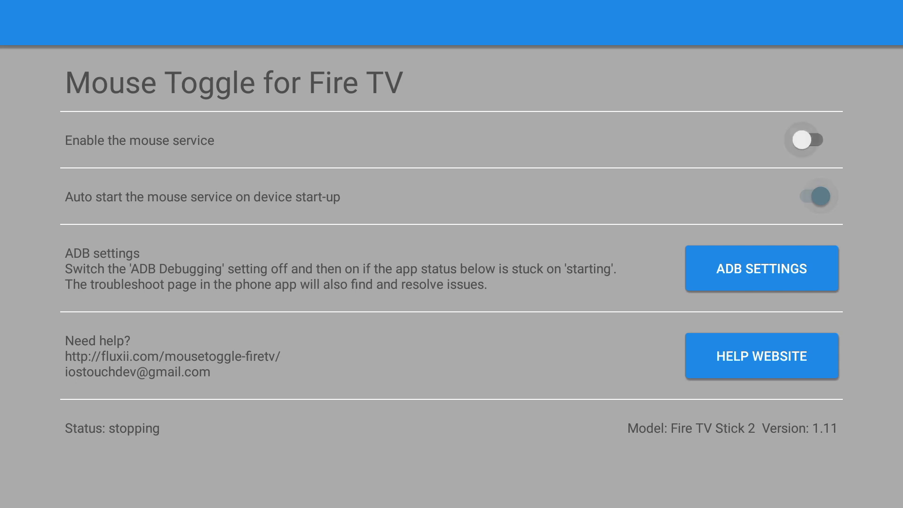
{"action": "key", "text": "Return"}
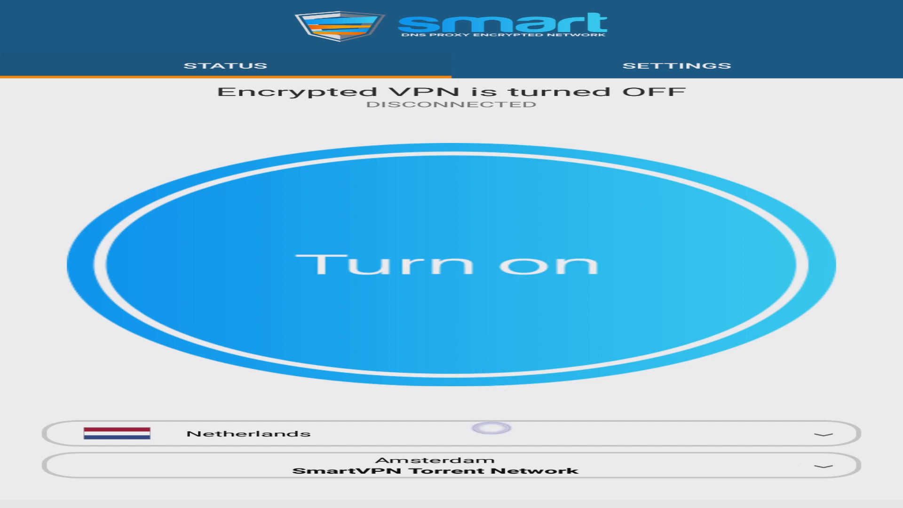
Change the VPN server country to Sweden
{"action": "left_click", "coordinate": [490, 433]}
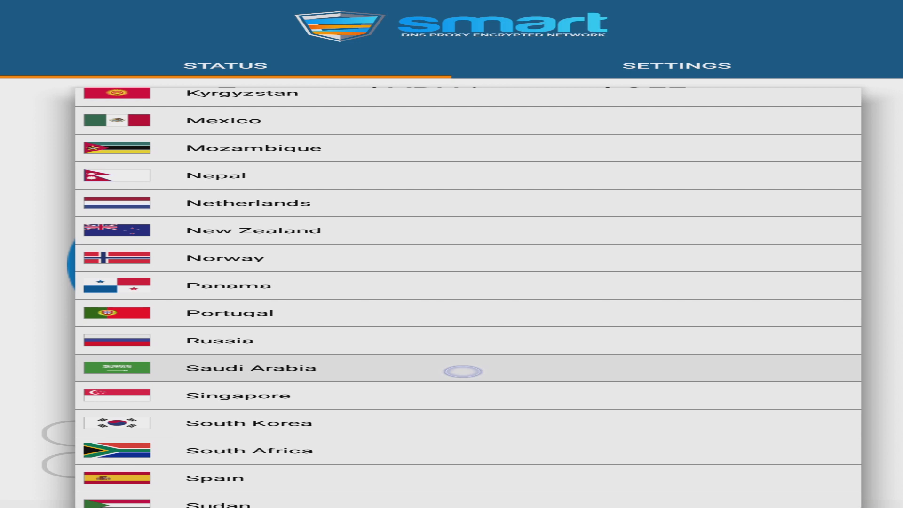
{"action": "scroll", "coordinate": [463, 372], "scroll_direction": "down", "scroll_amount": 7}
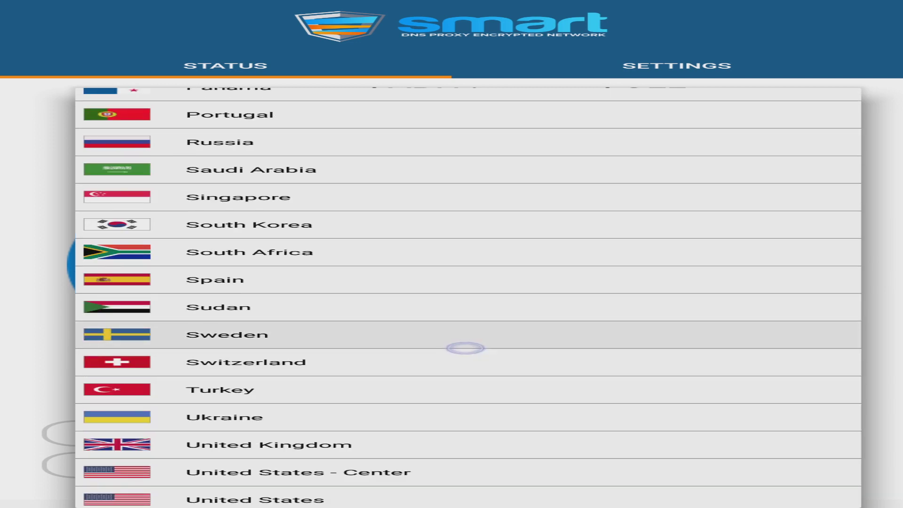
{"action": "left_click", "coordinate": [469, 345]}
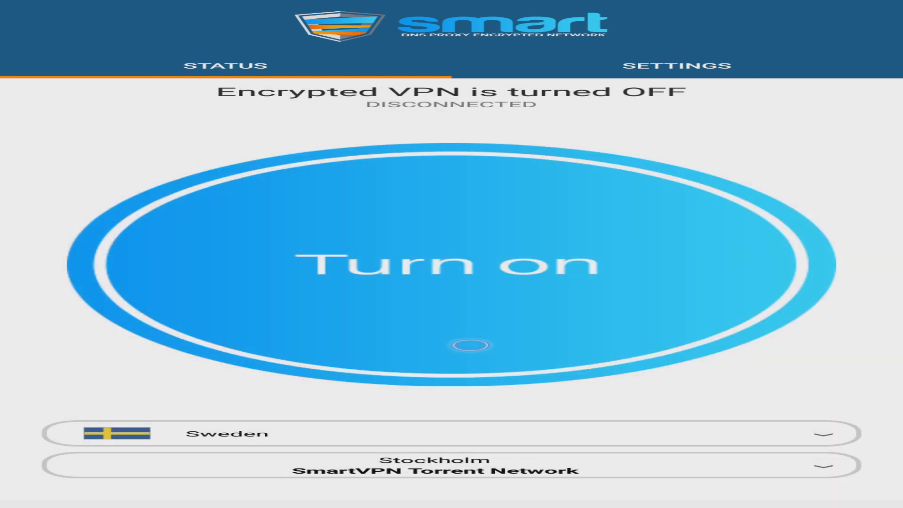
Turn on the encrypted VPN and check the IP address and its location on iplocation.net
{"action": "left_click", "coordinate": [471, 333]}
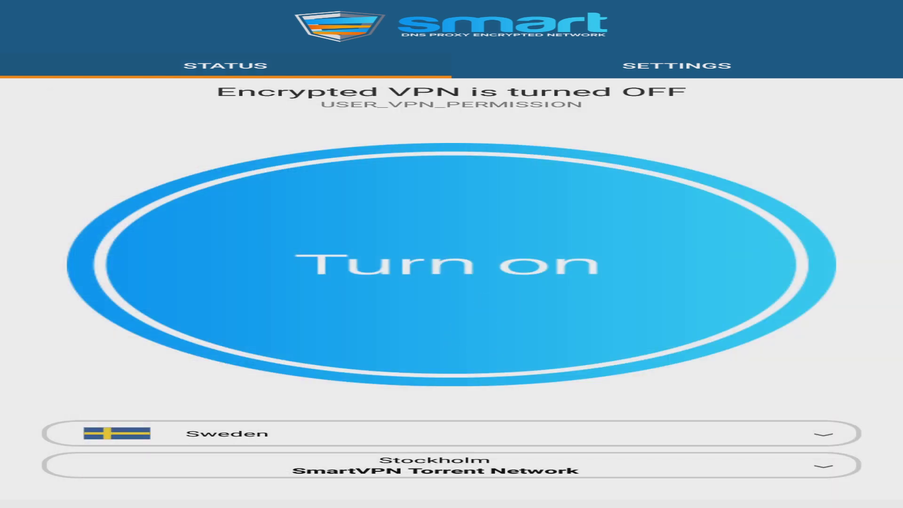
{"action": "left_click", "coordinate": [617, 280]}
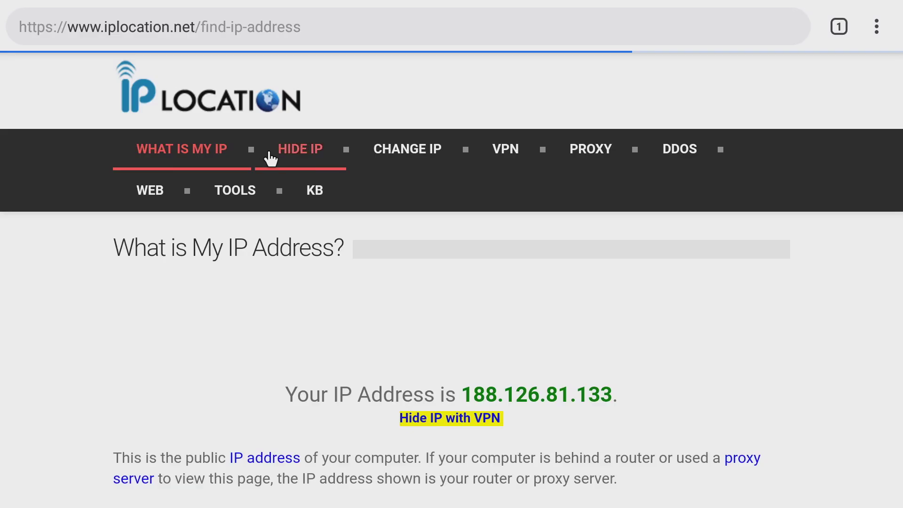
{"action": "scroll", "coordinate": [256, 162], "scroll_direction": "down", "scroll_amount": 10}
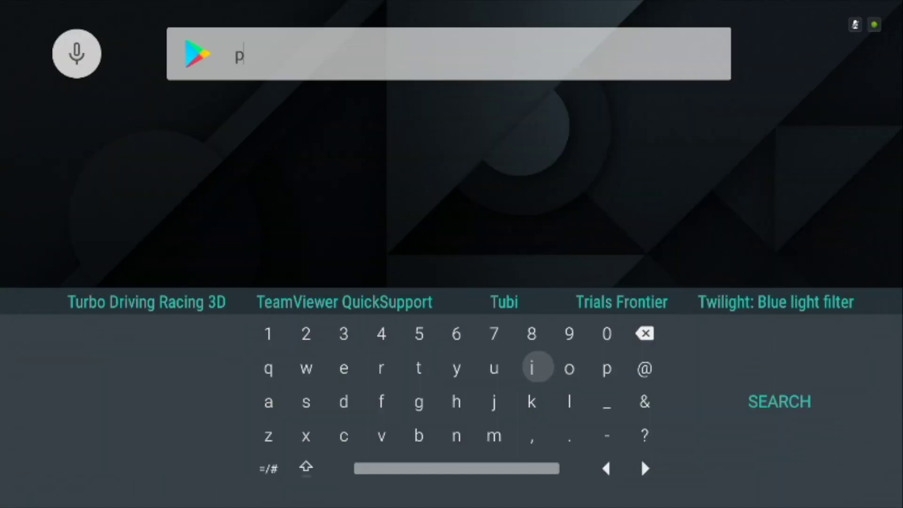
Search the Google Play Store for "puffin tv" and open the Puffin TV - Fast Web Browser page
{"action": "type", "text": "i"}
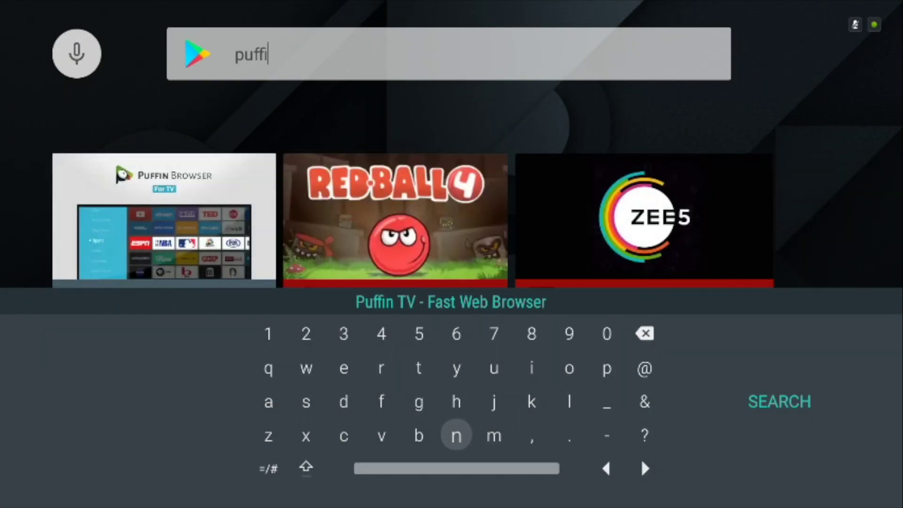
{"action": "type", "text": "n tv"}
{"action": "key", "text": "Return"}
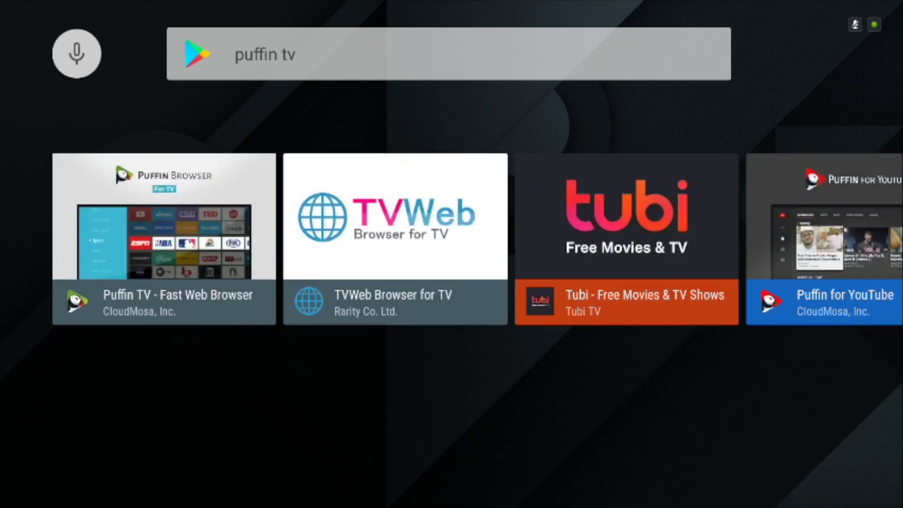
{"action": "key", "text": "Return"}
{"action": "key", "text": "Return"}
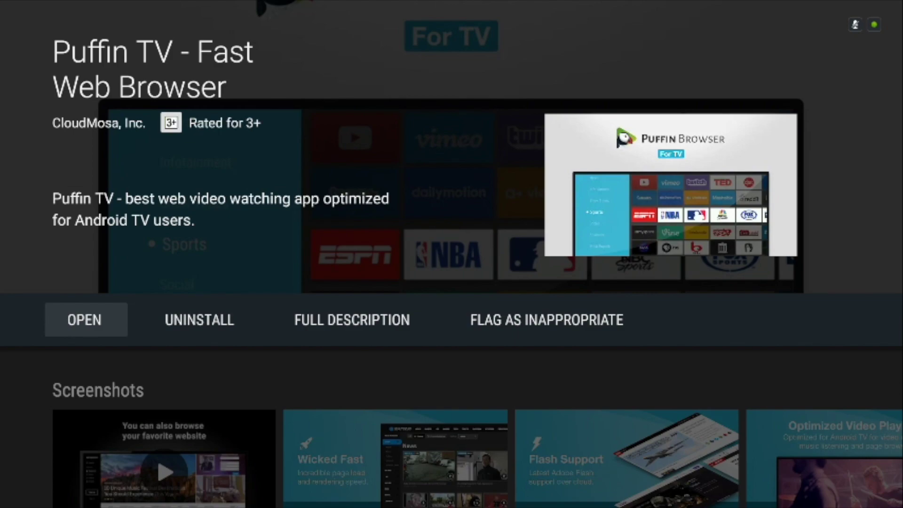
Return to the home screen and look through the installed apps and games
{"action": "key", "text": "Home"}
{"action": "key", "text": "Return"}
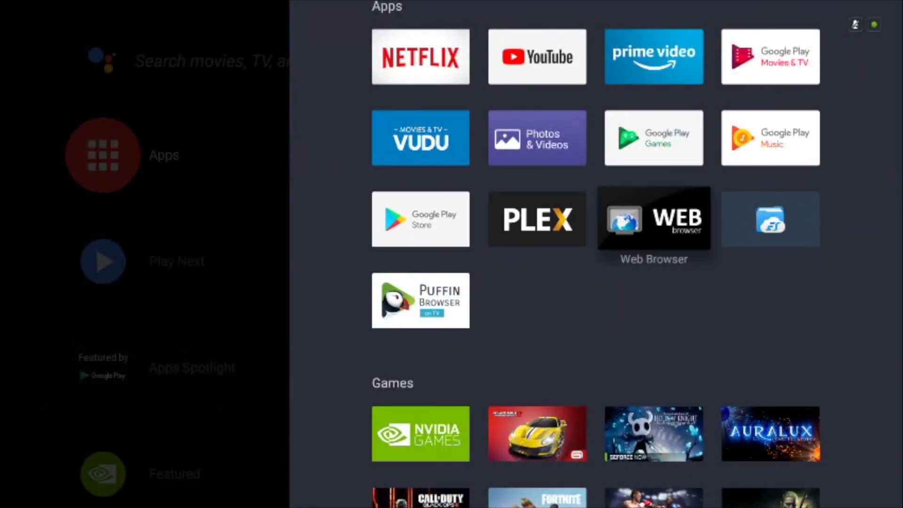
{"action": "key", "text": "Right"}
{"action": "key", "text": "Up"}
{"action": "key", "text": "Down"}
{"action": "key", "text": "Down"}
{"action": "key", "text": "Down"}
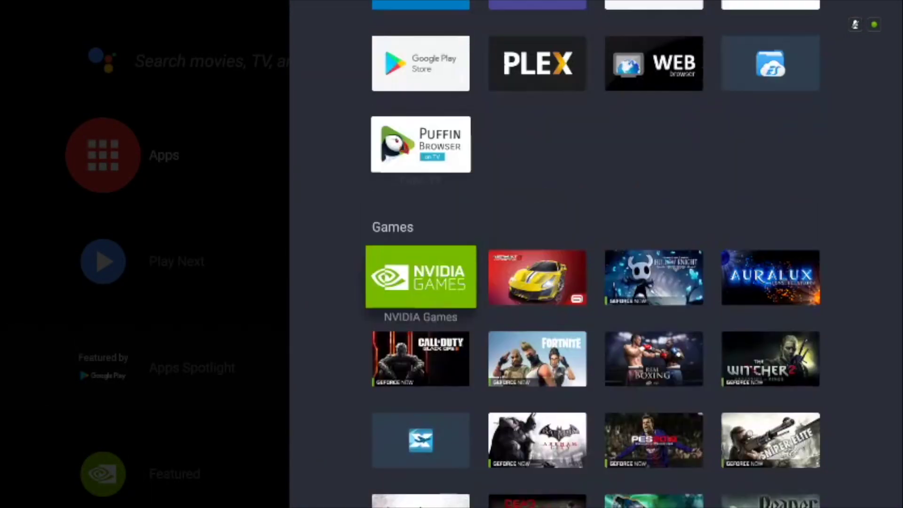
{"action": "key", "text": "Up"}
{"action": "key", "text": "Up"}
{"action": "key", "text": "Up"}
{"action": "key", "text": "Up"}
{"action": "key", "text": "Up"}
{"action": "key", "text": "Down"}
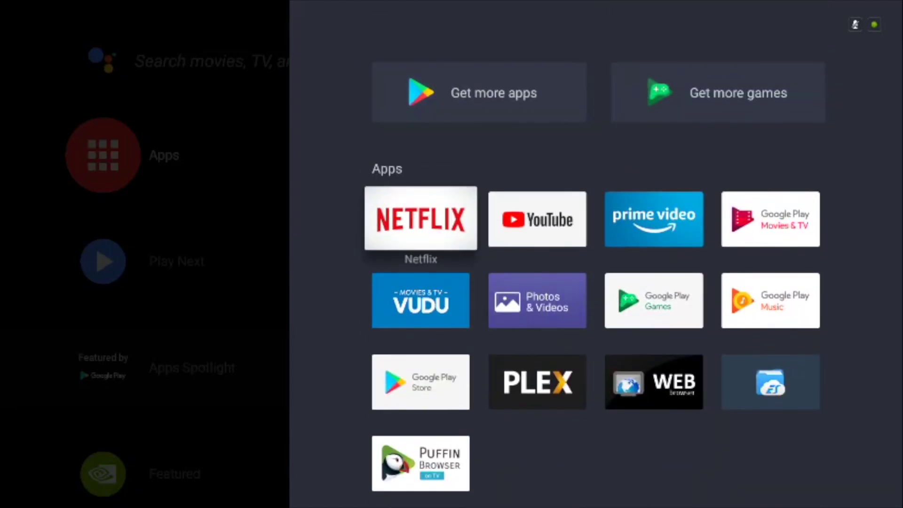
{"action": "key", "text": "Down"}
{"action": "key", "text": "Down"}
{"action": "key", "text": "Down"}
{"action": "key", "text": "Down"}
{"action": "key", "text": "Up"}
{"action": "key", "text": "Up"}
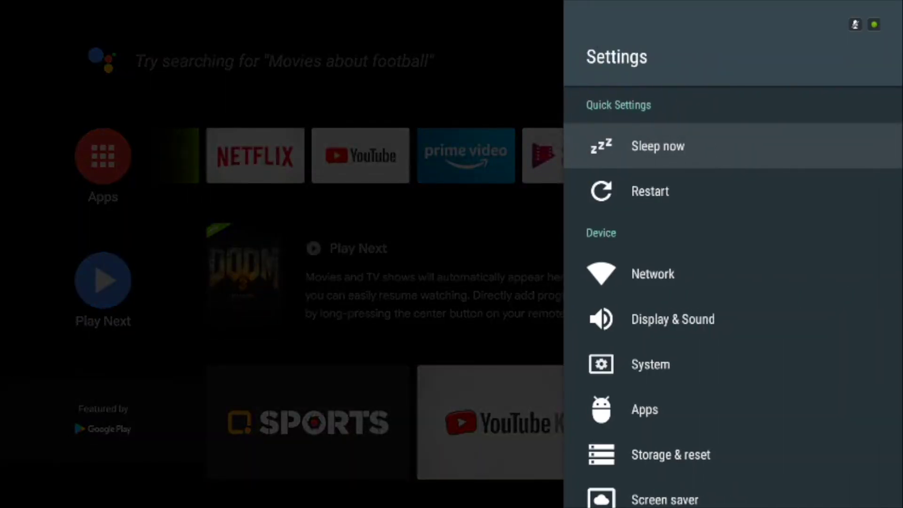
Allow app installation from unknown sources in the device's Security & restrictions settings
{"action": "key", "text": "Down"}
{"action": "key", "text": "Down"}
{"action": "key", "text": "Down"}
{"action": "key", "text": "Down"}
{"action": "key", "text": "Down"}
{"action": "key", "text": "Down"}
{"action": "key", "text": "Down"}
{"action": "key", "text": "Down"}
{"action": "key", "text": "Down"}
{"action": "key", "text": "Down"}
{"action": "key", "text": "Down"}
{"action": "key", "text": "Down"}
{"action": "key", "text": "Down"}
{"action": "key", "text": "Down"}
{"action": "key", "text": "Down"}
{"action": "key", "text": "Down"}
{"action": "key", "text": "Down"}
{"action": "key", "text": "Down"}
{"action": "key", "text": "Down"}
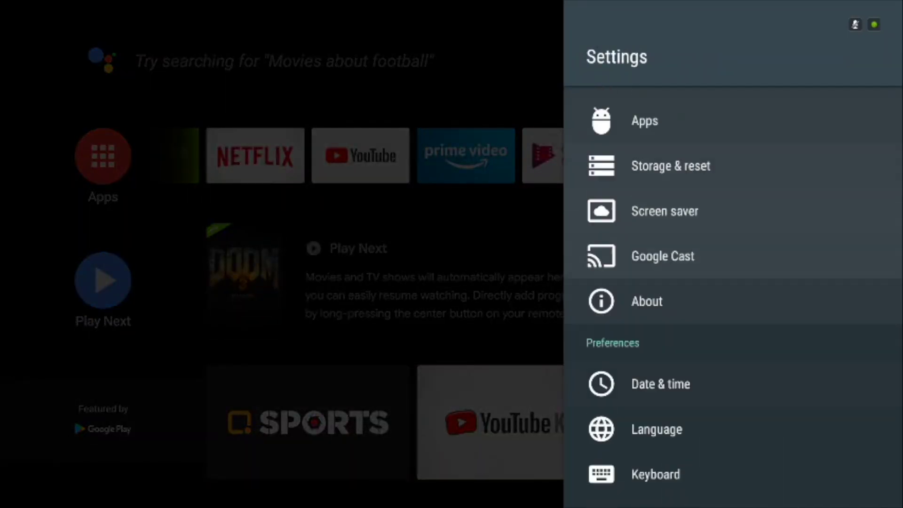
{"action": "key", "text": "Down"}
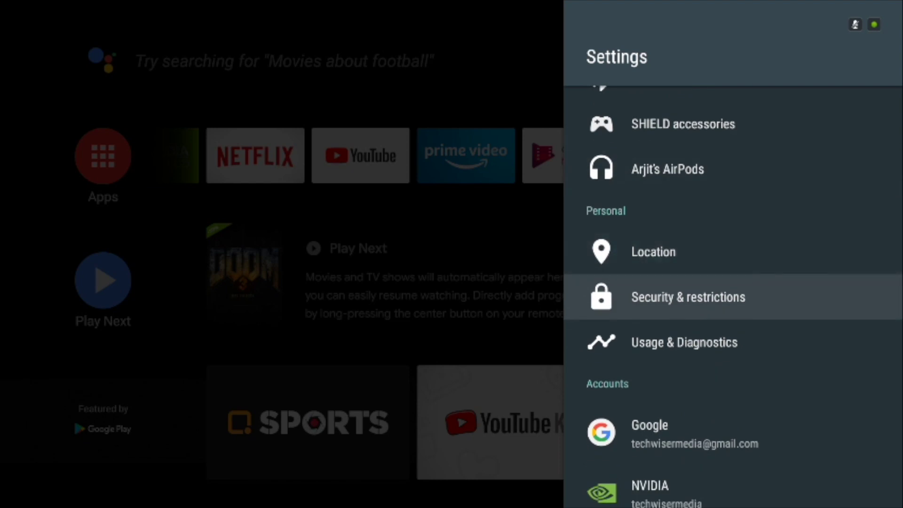
{"action": "key", "text": "Return"}
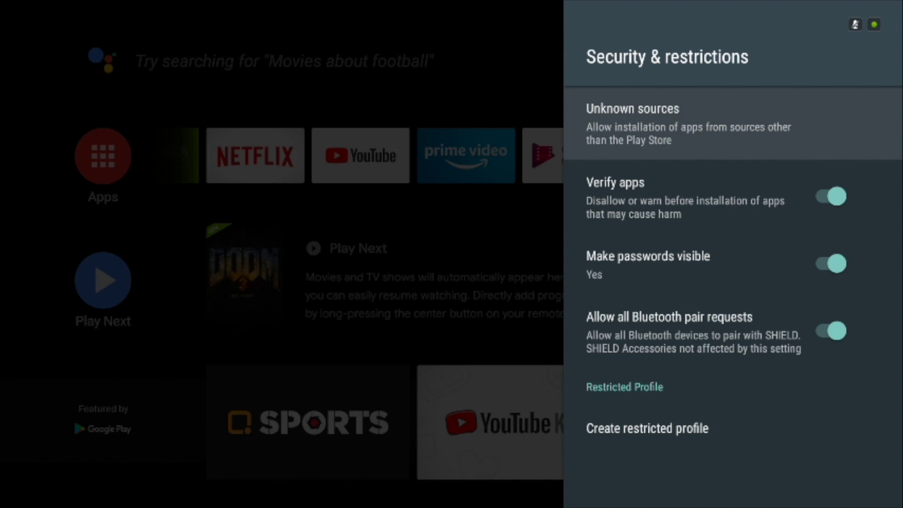
{"action": "key", "text": "Return"}
{"action": "key", "text": "Return"}
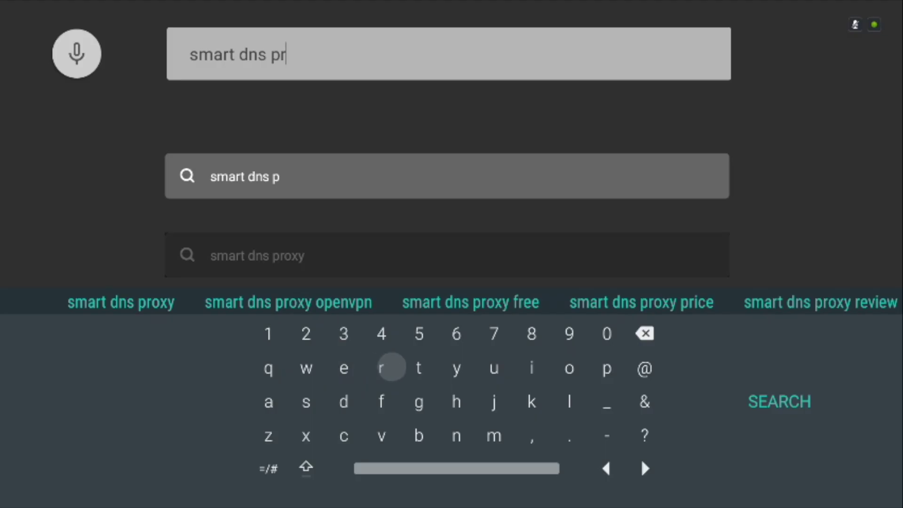
Search the web for "smart dns proxy" and download the Smart DNS Proxy VPN APK from APKPure
{"action": "type", "text": "o"}
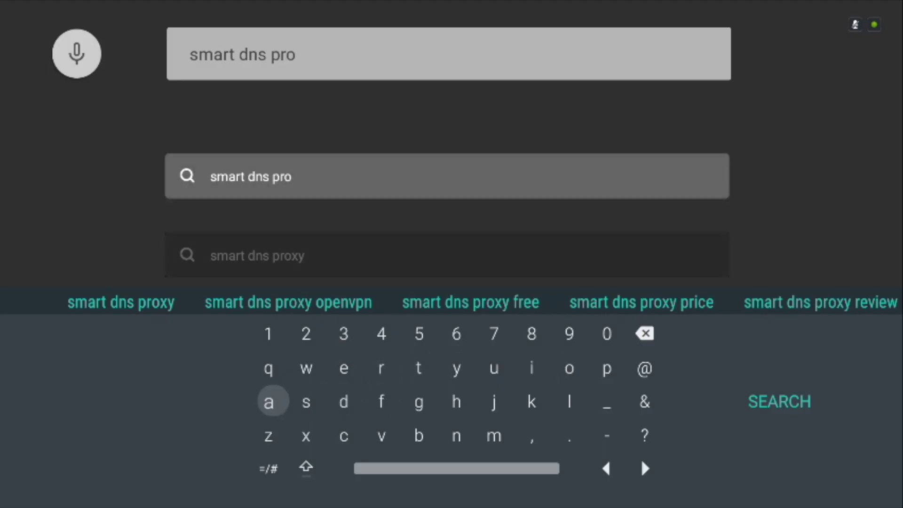
{"action": "key", "text": "Down"}
{"action": "key", "text": "Right"}
{"action": "type", "text": "x"}
{"action": "key", "text": "Up"}
{"action": "key", "text": "Up"}
{"action": "key", "text": "Right"}
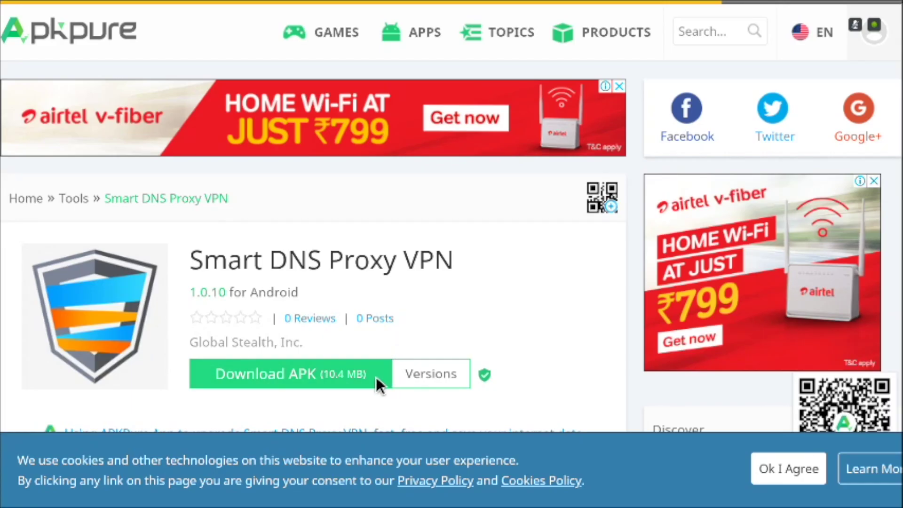
{"action": "left_click", "coordinate": [366, 377]}
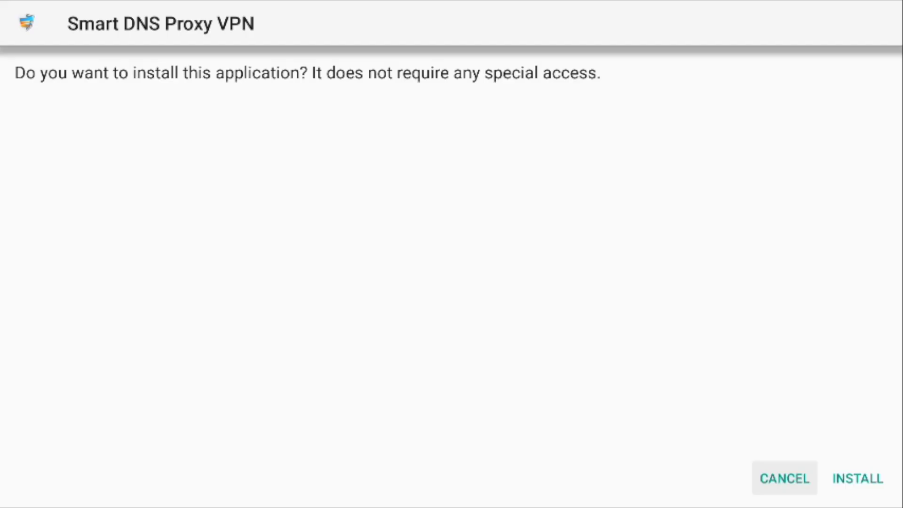
Install the Smart DNS Proxy VPN application and look for it among the device's installed apps
{"action": "key", "text": "Right"}
{"action": "key", "text": "Return"}
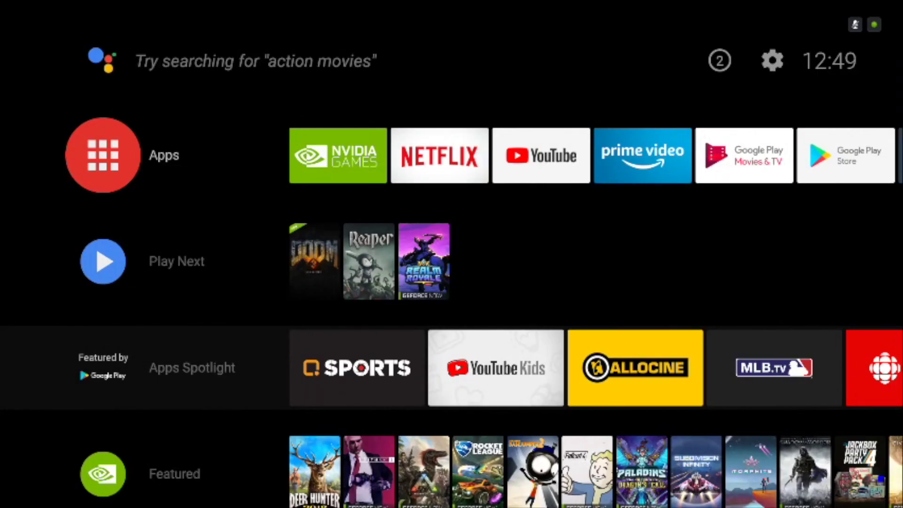
{"action": "key", "text": "Return"}
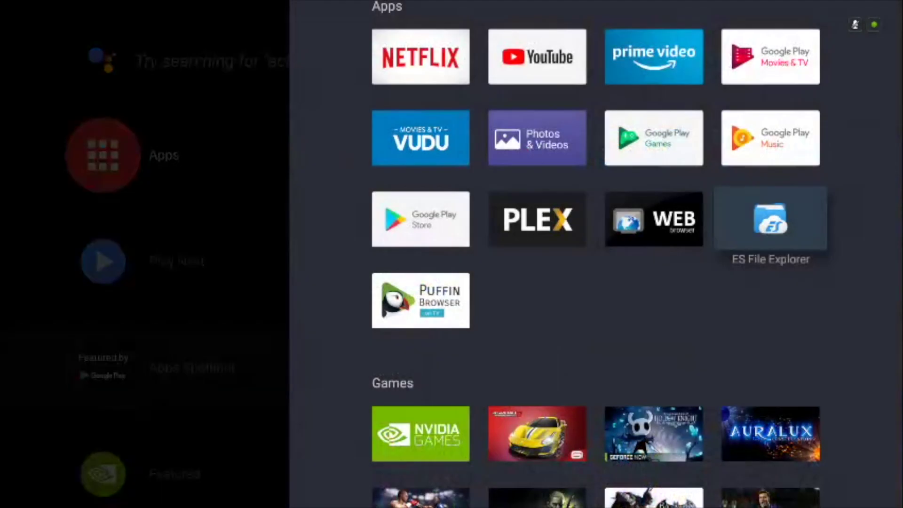
{"action": "key", "text": "Down"}
{"action": "key", "text": "Up"}
{"action": "key", "text": "Up"}
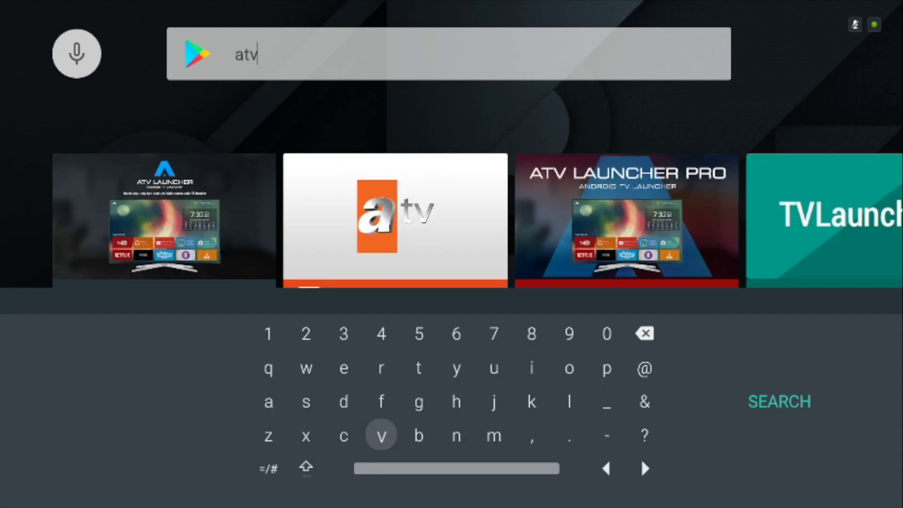
Search the Google Play Store for "atv" and open the ATV Launcher page
{"action": "key", "text": "Right"}
{"action": "key", "text": "Right"}
{"action": "key", "text": "Right"}
{"action": "key", "text": "Right"}
{"action": "key", "text": "Right"}
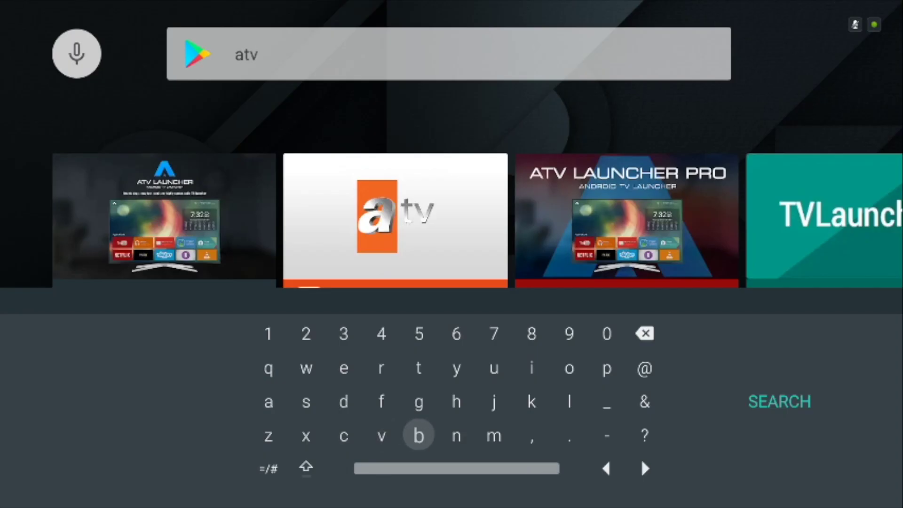
{"action": "key", "text": "Right"}
{"action": "key", "text": "Right"}
{"action": "key", "text": "Right"}
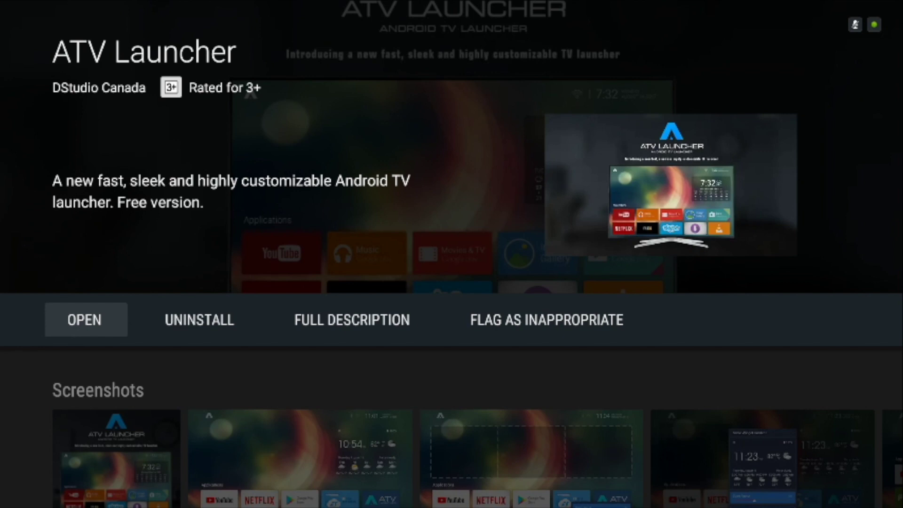
Launch ATV Launcher and open the Smart DNS Proxy VPN app from its Applications list
{"action": "key", "text": "Return"}
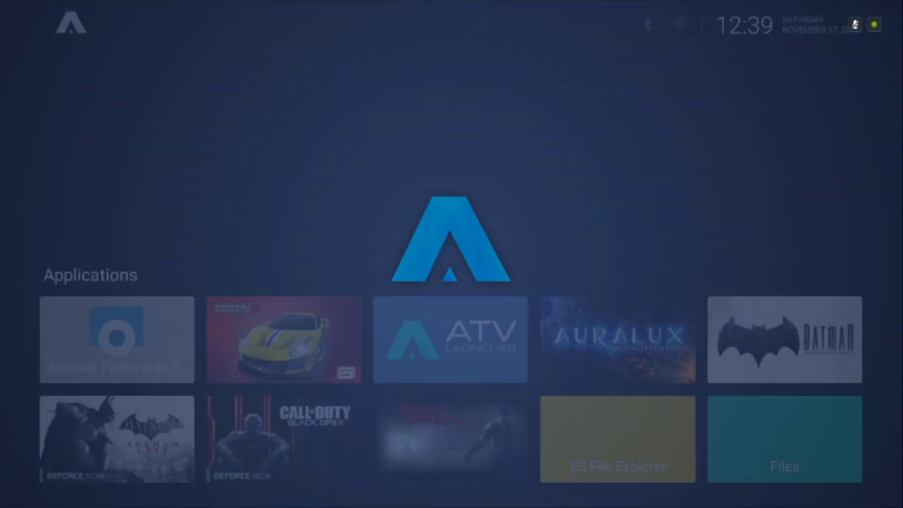
{"action": "key", "text": "Down"}
{"action": "key", "text": "Down"}
{"action": "key", "text": "Down"}
{"action": "key", "text": "Down"}
{"action": "key", "text": "Down"}
{"action": "key", "text": "Down"}
{"action": "key", "text": "Down"}
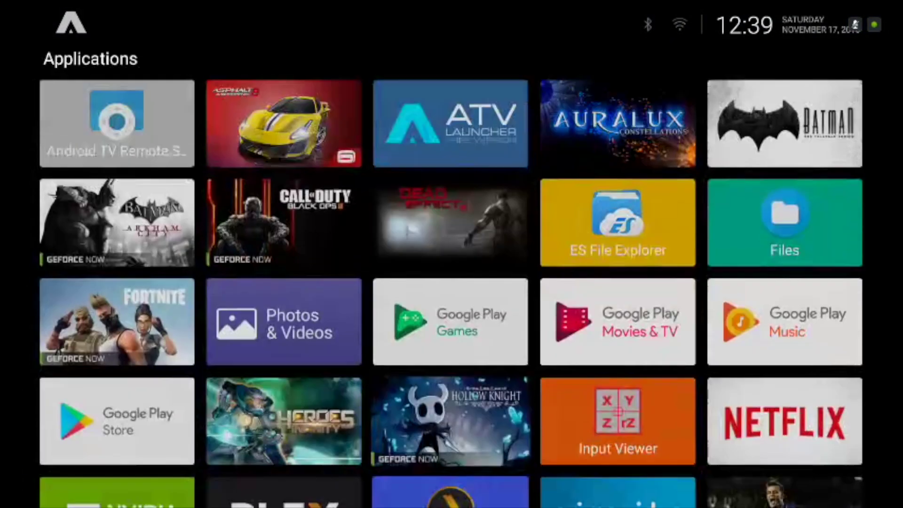
{"action": "key", "text": "Right"}
{"action": "key", "text": "Up"}
{"action": "key", "text": "Up"}
{"action": "key", "text": "Right"}
{"action": "key", "text": "Right"}
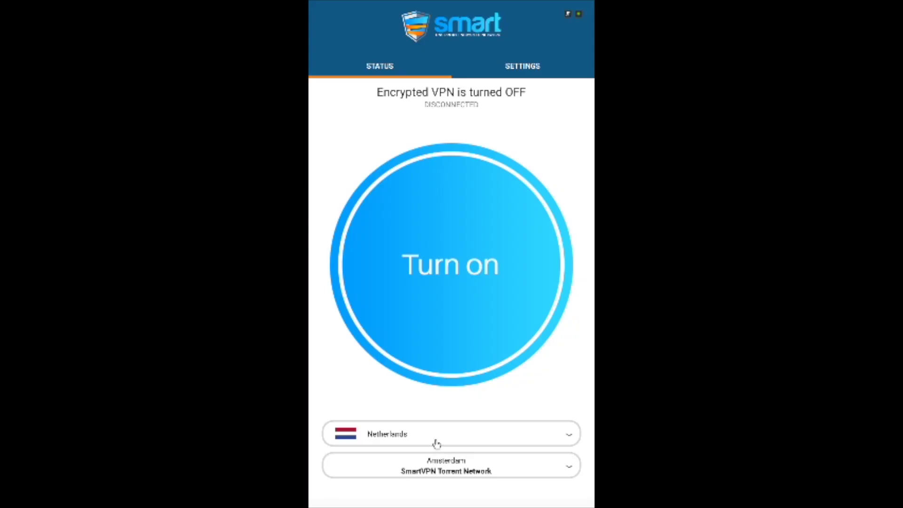
Choose Sweden as the VPN server country in place of the Netherlands
{"action": "left_click", "coordinate": [437, 444]}
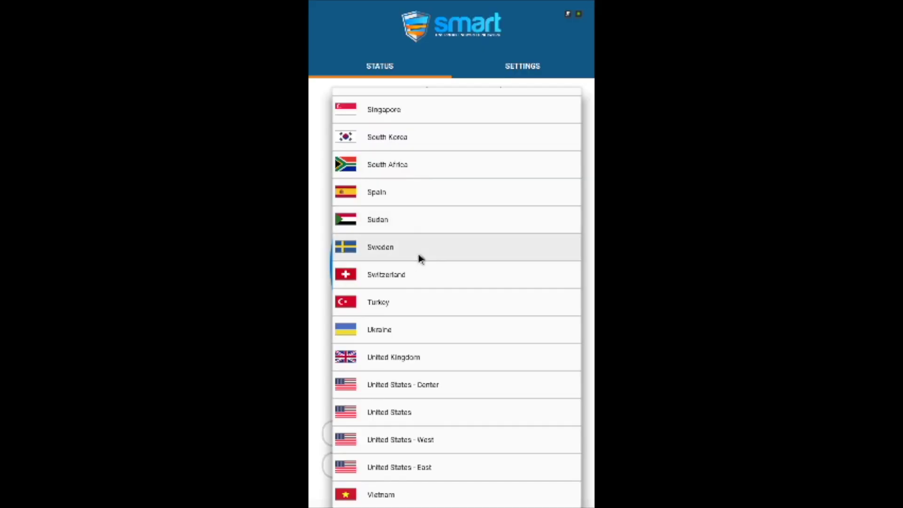
{"action": "left_click", "coordinate": [420, 258]}
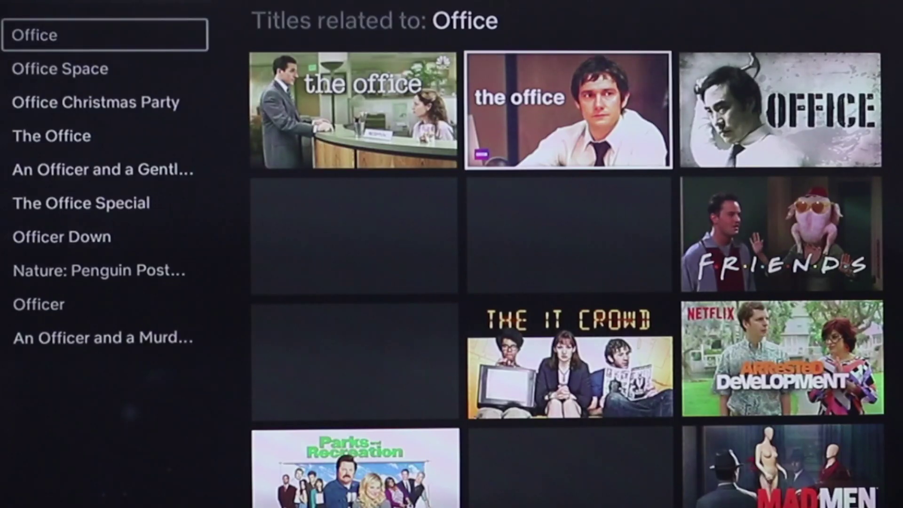
In Netflix, open the American series The Office from the "Office" search results and play Season 1: Episode 1
{"action": "key", "text": "Left"}
{"action": "key", "text": "Return"}
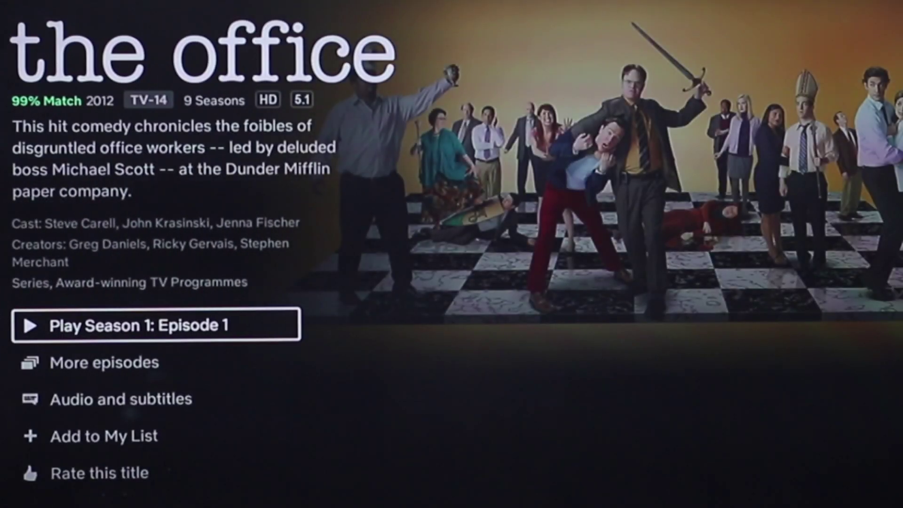
{"action": "key", "text": "Return"}
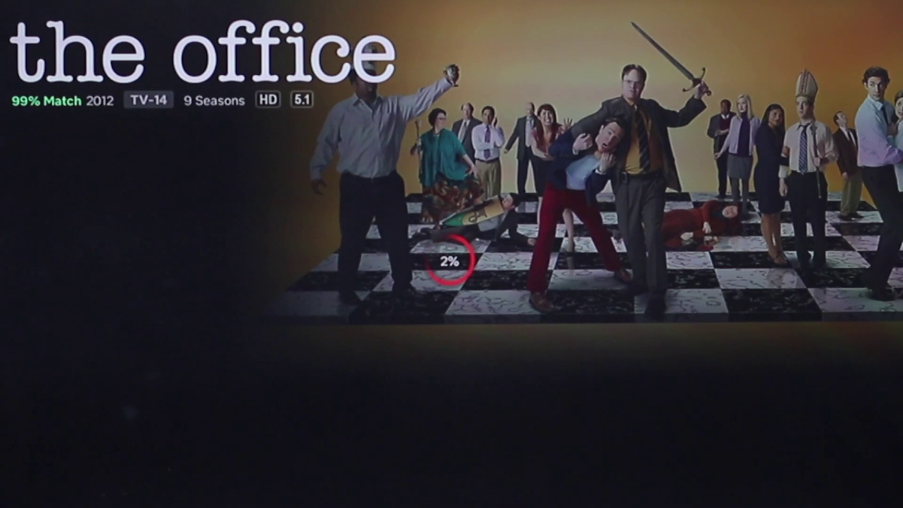